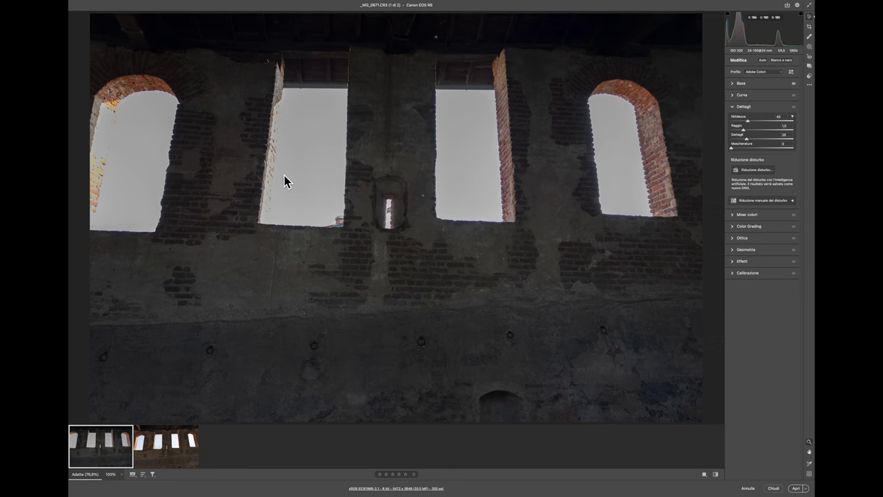
Step: Close the photos of the brick wall with windows and open the six-photo series of the vaulted corridor
left_click(192, 437)
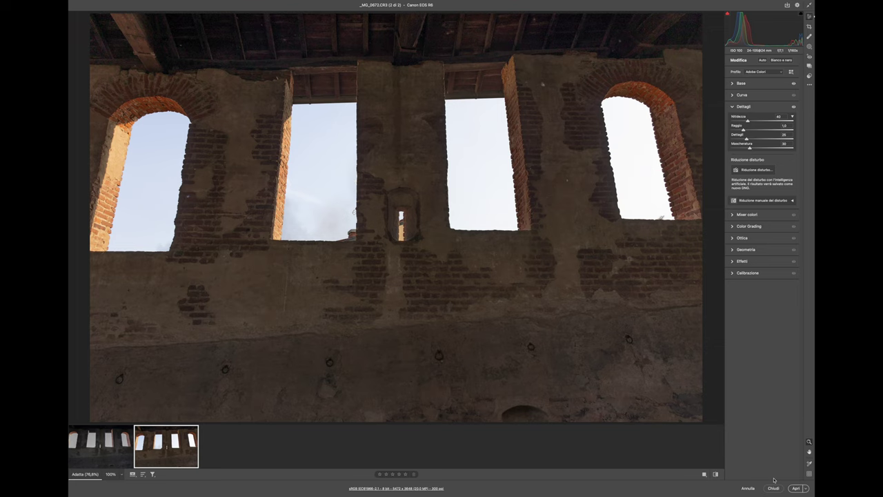
left_click(773, 487)
double_click(410, 219)
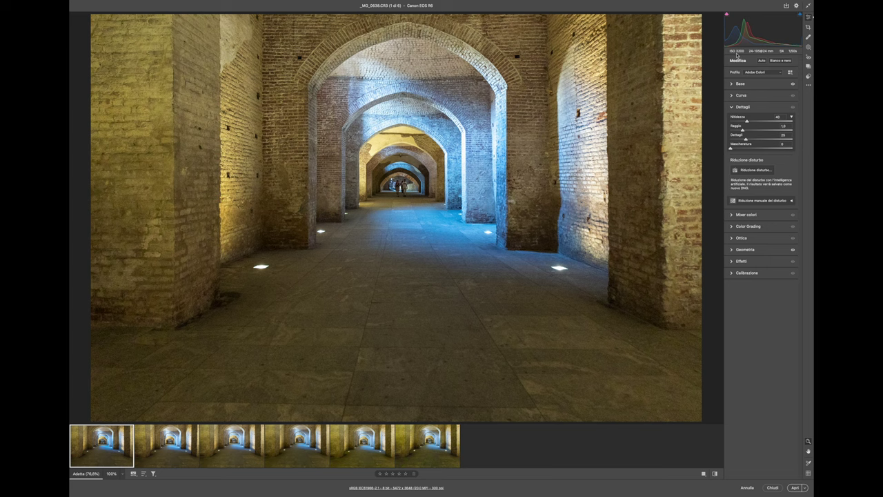
Step: Browse the corridor series from the first to the sixth photo to compare noise as the ISO changes
key("Right")
key("Right")
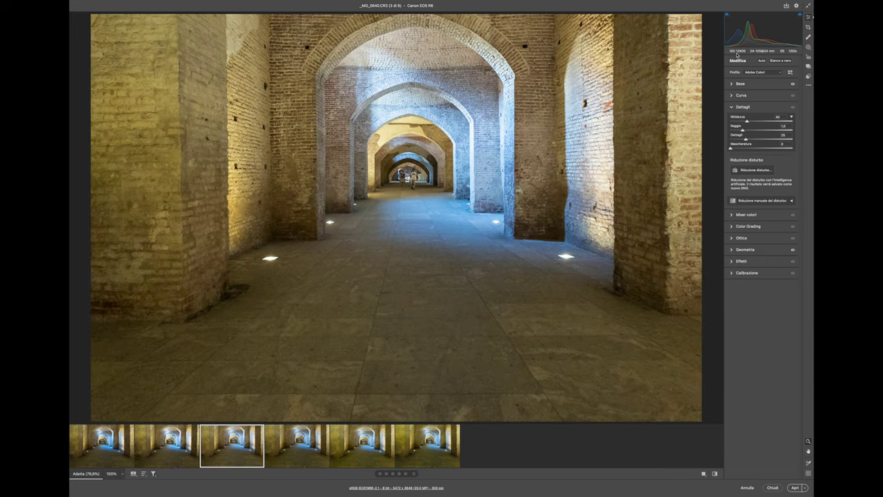
key("Right")
key("Right")
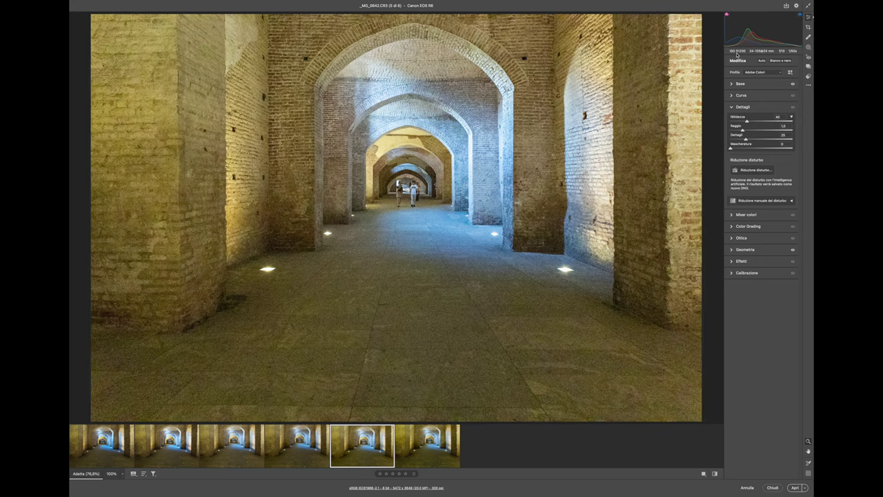
key("Right")
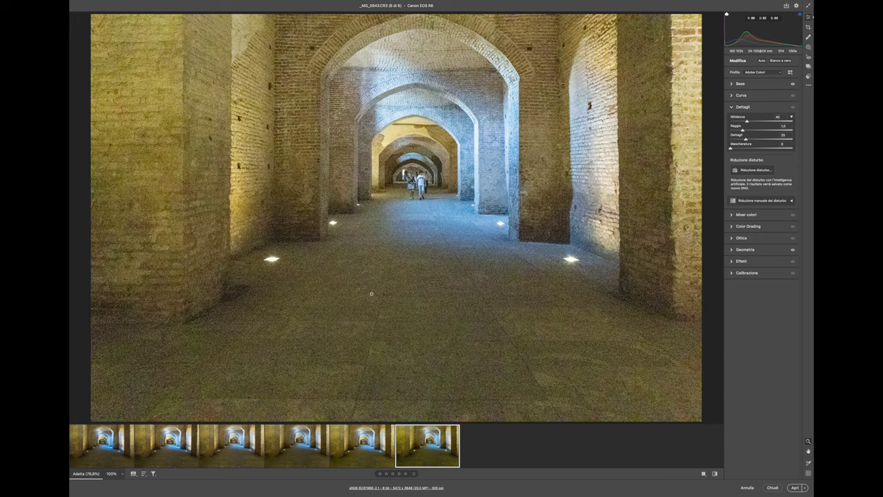
Step: Examine the noise and brick detail in the third corridor photo at 200% zoom
left_click(168, 439)
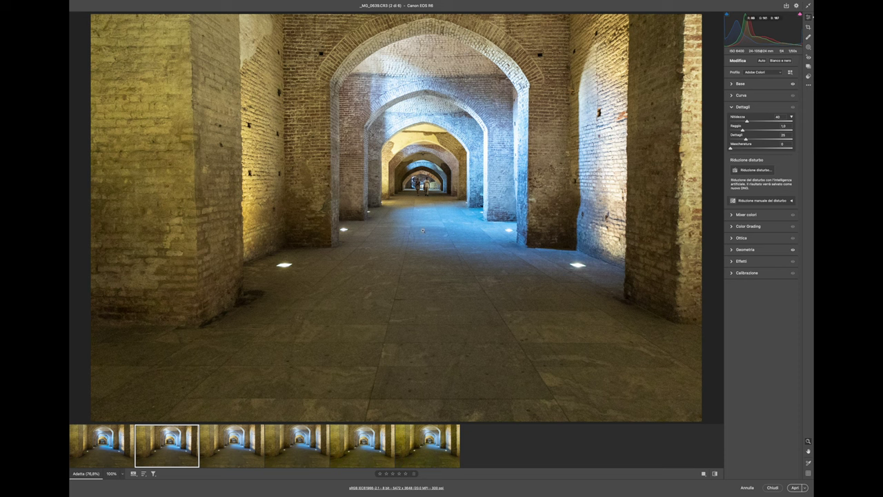
key("Right")
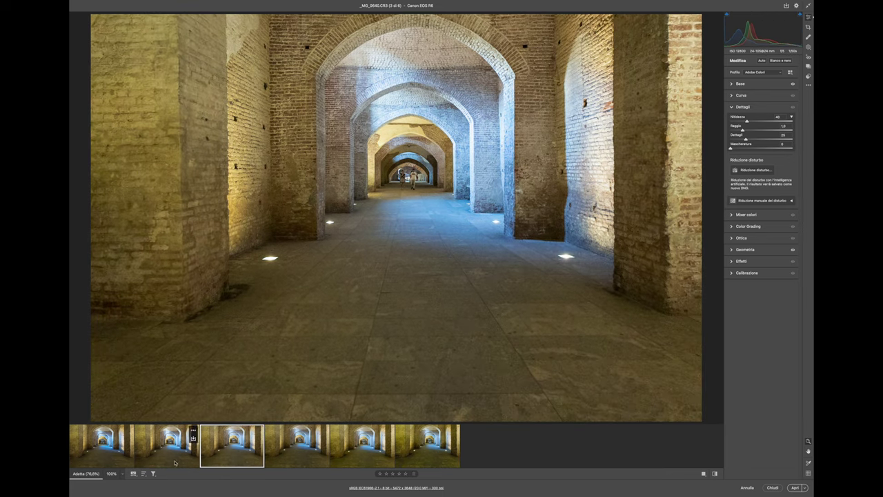
left_click(123, 474)
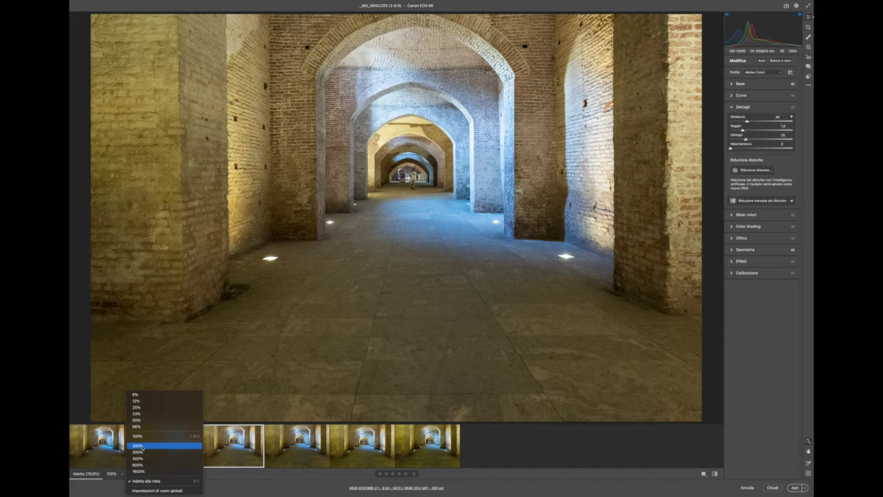
left_click(138, 445)
scroll(380, 195, "up", 3)
scroll(381, 195, "right", 3)
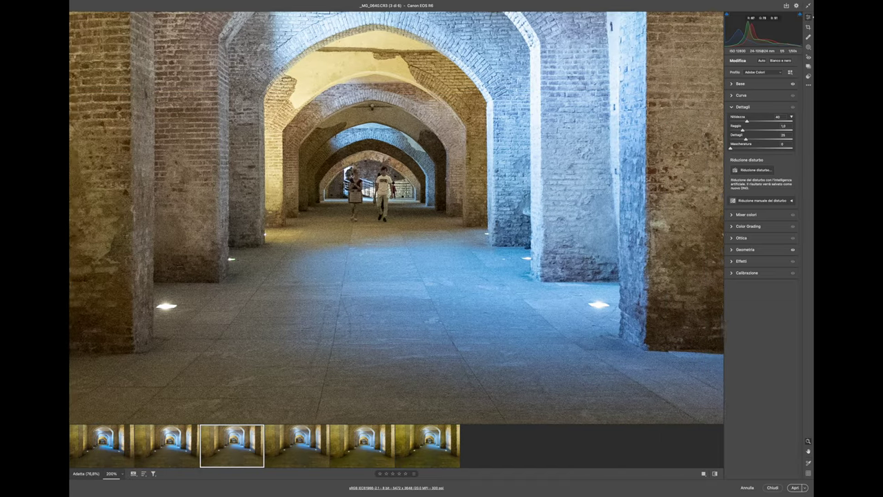
scroll(443, 208, "right", 10)
scroll(443, 207, "left", 6)
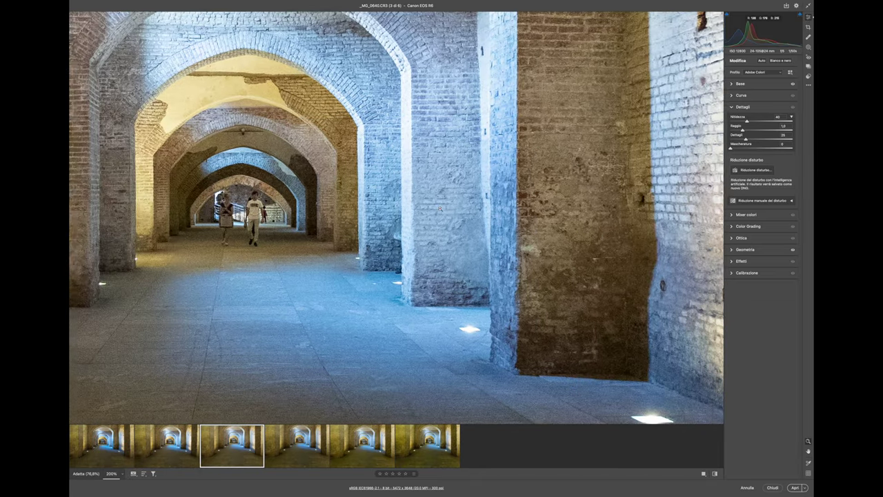
Step: Examine the floor, arches and walls of the first corridor photo at 200% zoom
left_click(100, 445)
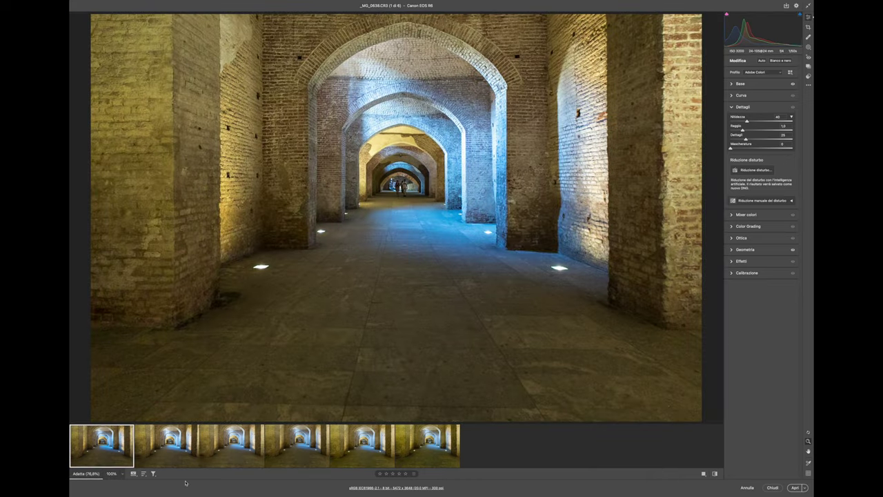
left_click(112, 473)
left_click(145, 446)
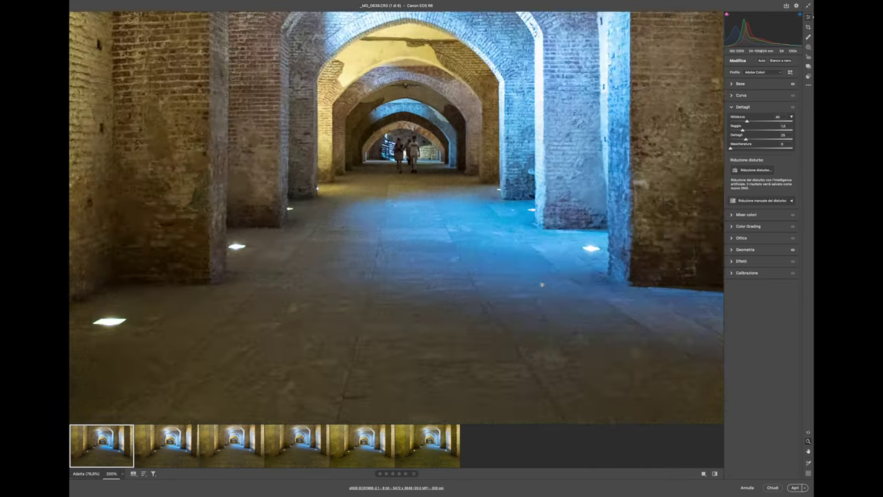
scroll(504, 282, "up", 5)
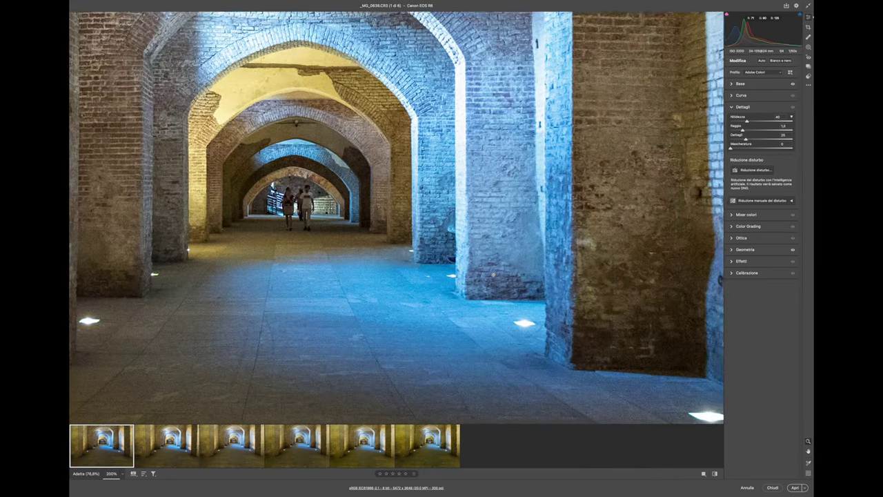
scroll(494, 274, "up", 1)
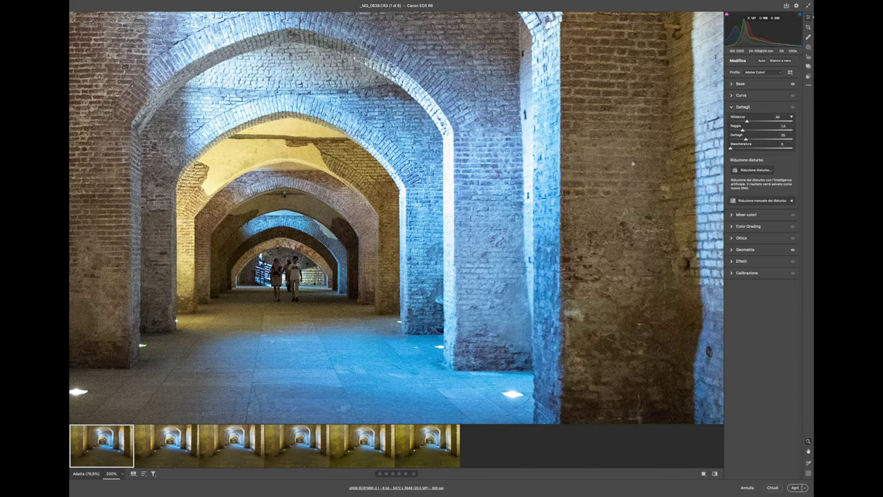
scroll(502, 215, "down", 4)
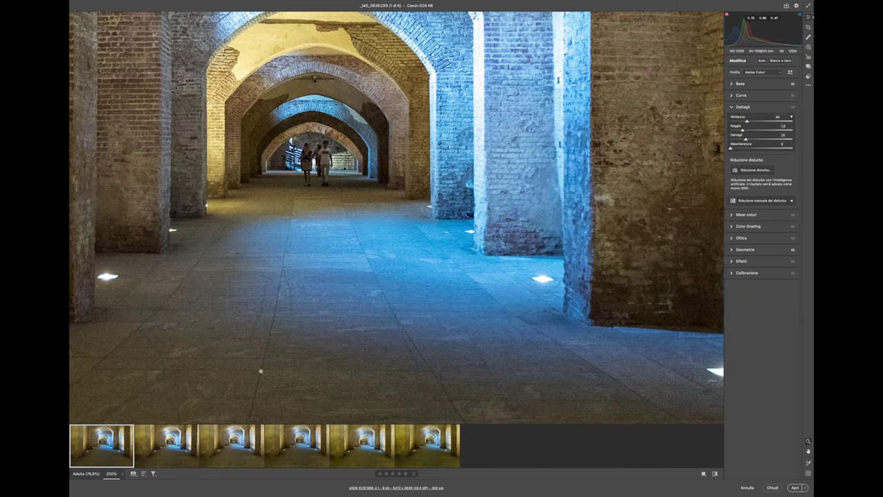
Step: Preview the Migliora noise reduction on the two people in the sixth corridor photo, compare it with the unenhanced version, and cancel
left_click(454, 434)
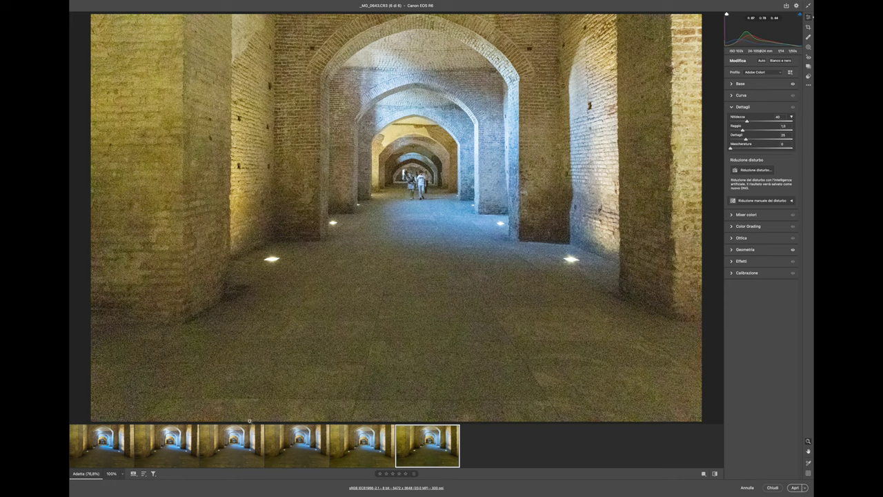
right_click(411, 438)
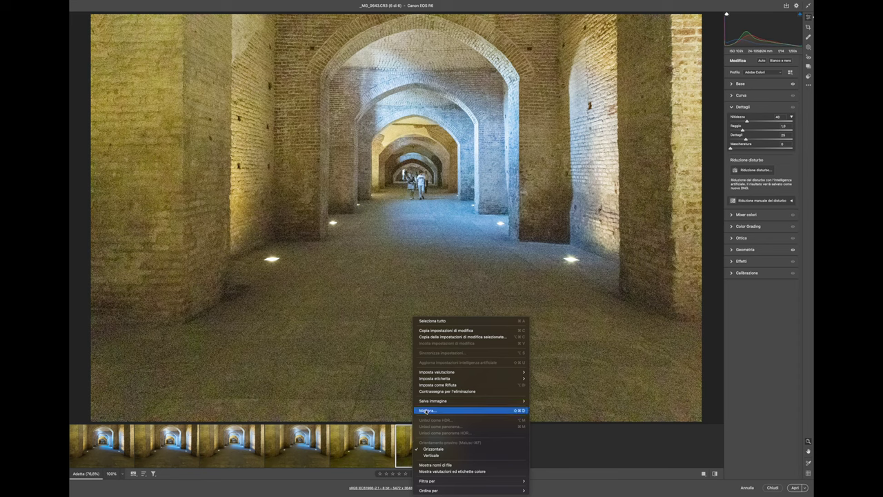
left_click(425, 410)
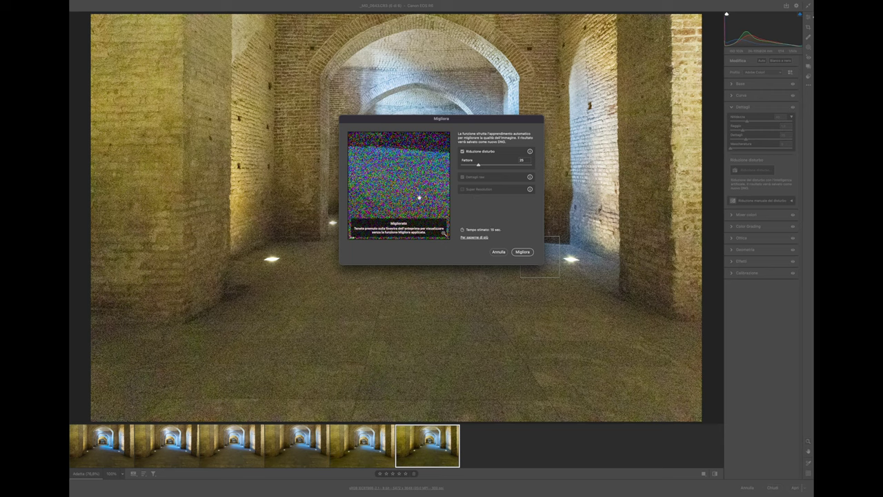
mouse_move(415, 184)
left_mouse_down()
mouse_move(402, 142)
mouse_move(395, 177)
mouse_move(416, 211)
mouse_move(407, 194)
left_mouse_up()
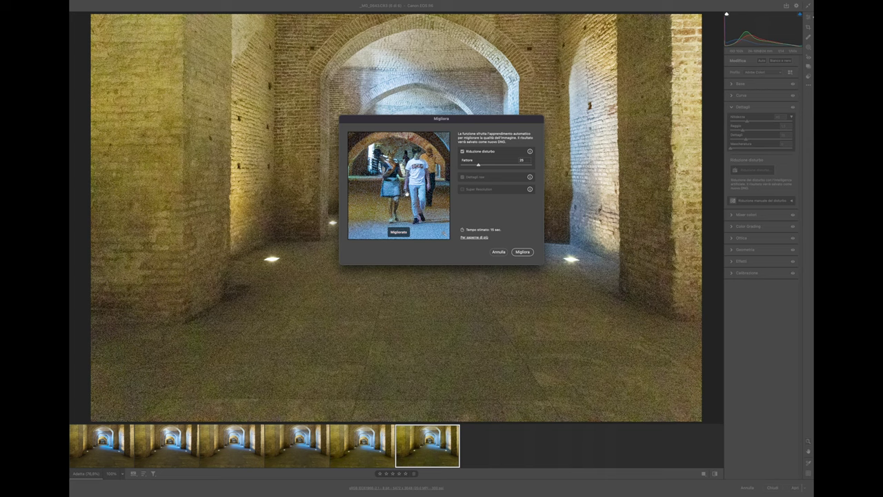
left_click(399, 196)
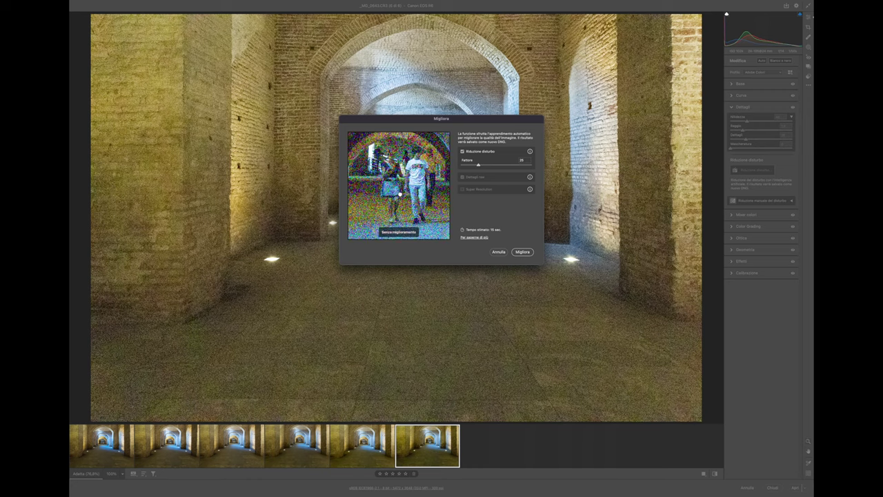
left_click(498, 252)
Step: Examine the second corridor photo for noise at 200% zoom
left_click(175, 447)
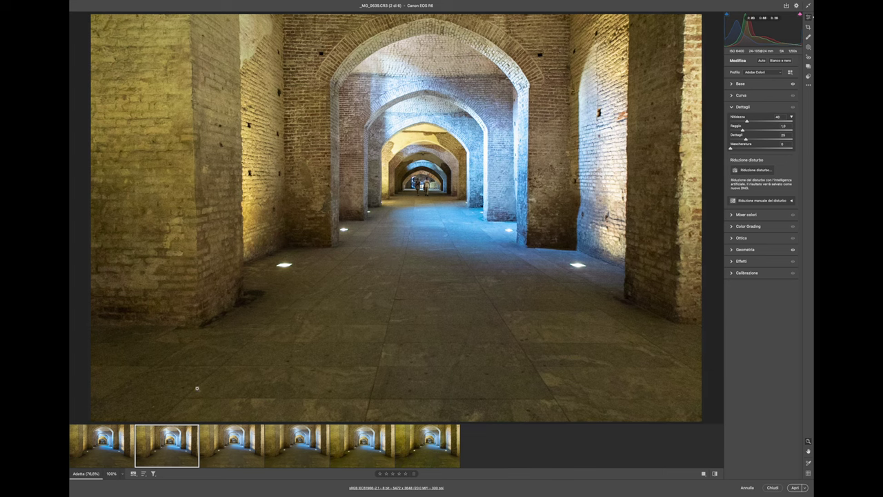
left_click(122, 474)
left_click(145, 446)
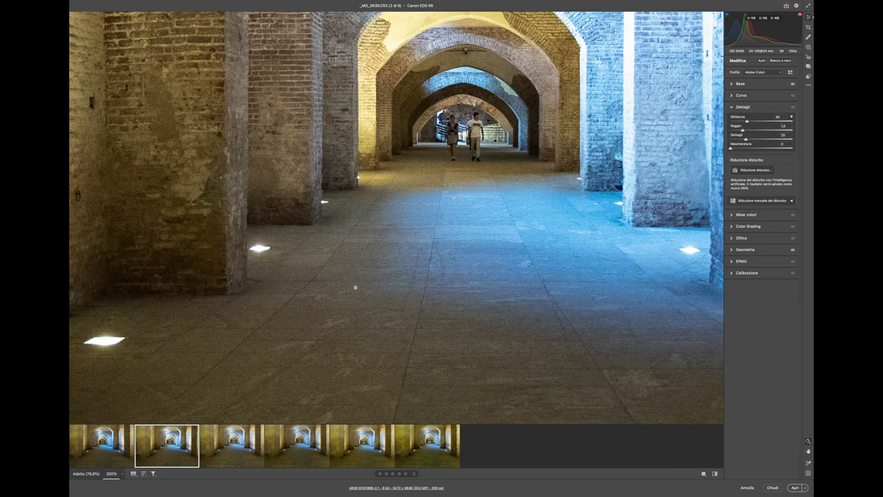
Step: Preview the Migliora noise reduction on the floor and arches of the second corridor photo, and cancel without applying it
right_click(168, 447)
left_click(204, 408)
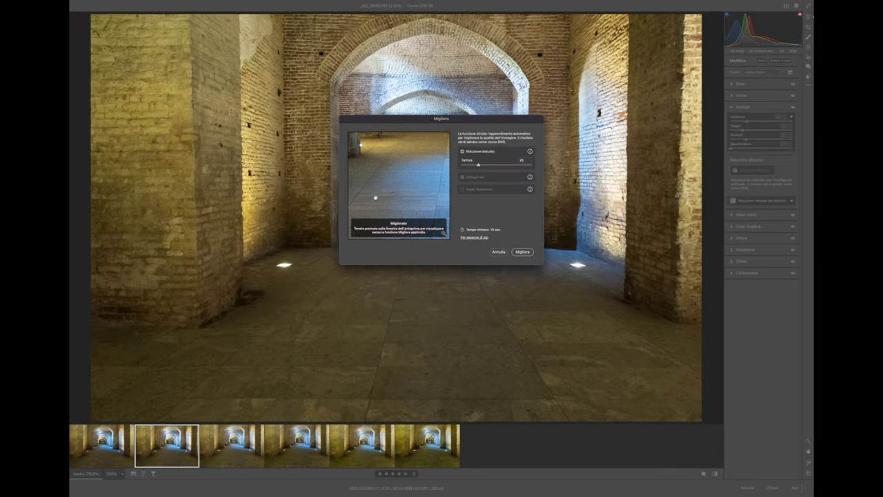
mouse_move(394, 183)
left_mouse_down()
mouse_move(390, 172)
mouse_move(396, 190)
left_mouse_up()
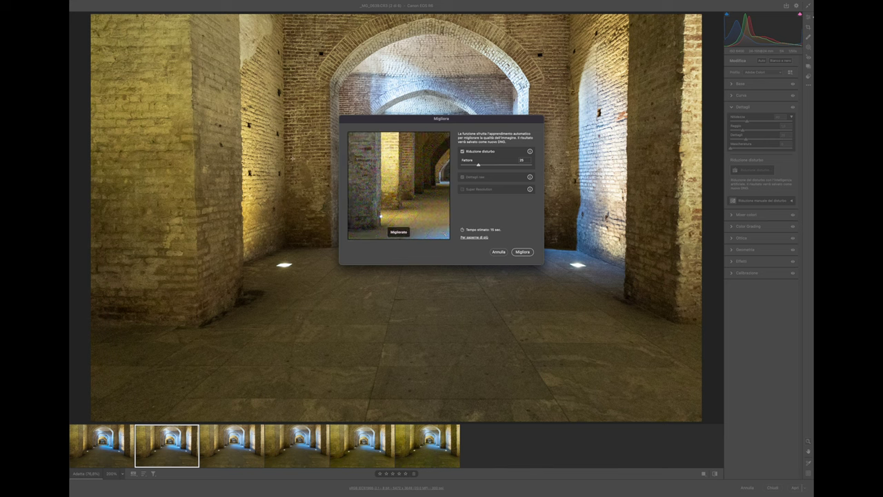
left_click_drag(371, 159, 379, 169)
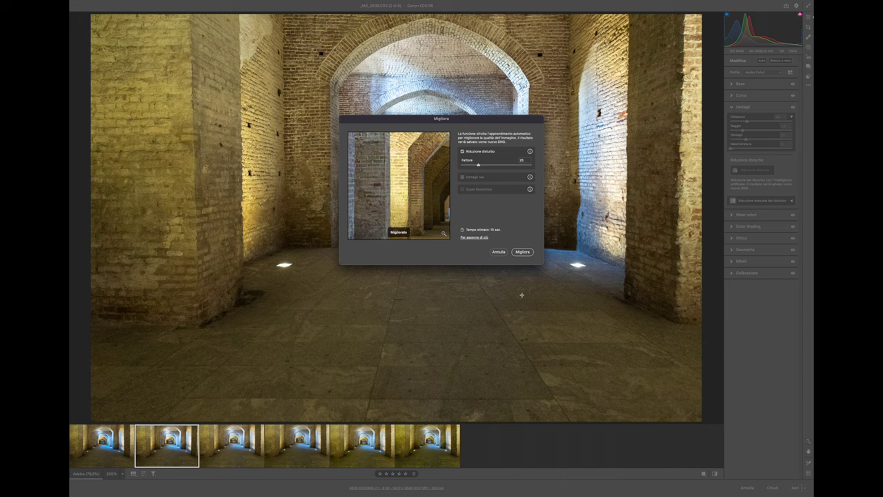
left_click(498, 253)
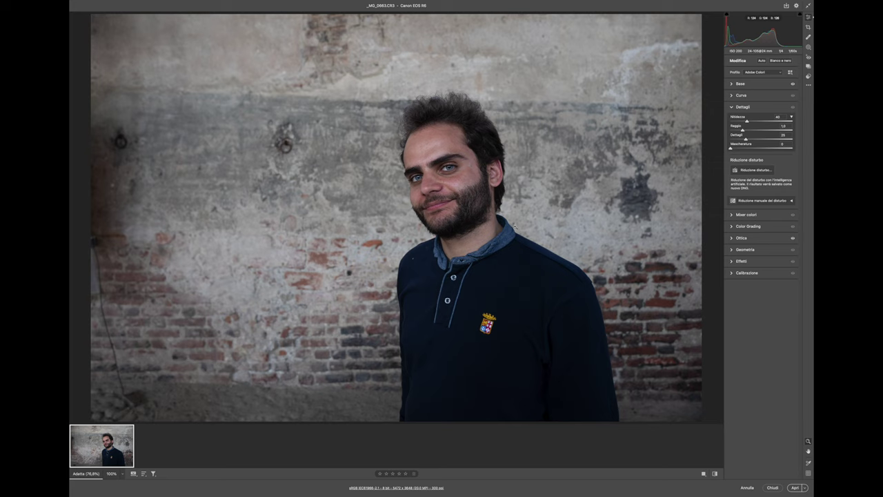
Step: Examine the skin, eyes and beard detail in the portrait of the man at 200% zoom
left_click(763, 72)
left_click(758, 61)
left_click(449, 184)
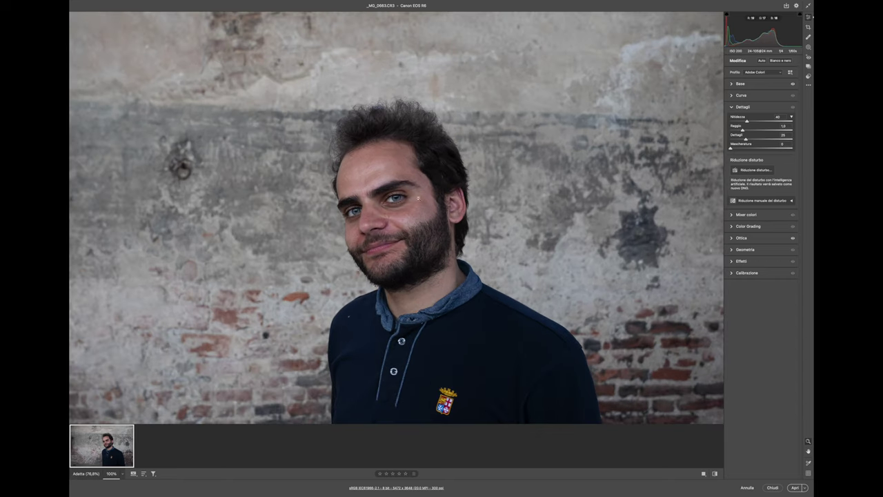
left_click(120, 474)
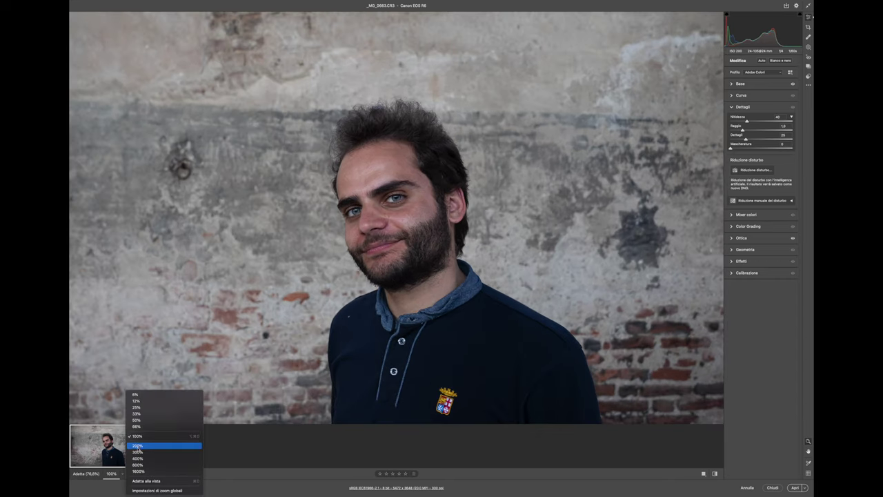
left_click(140, 446)
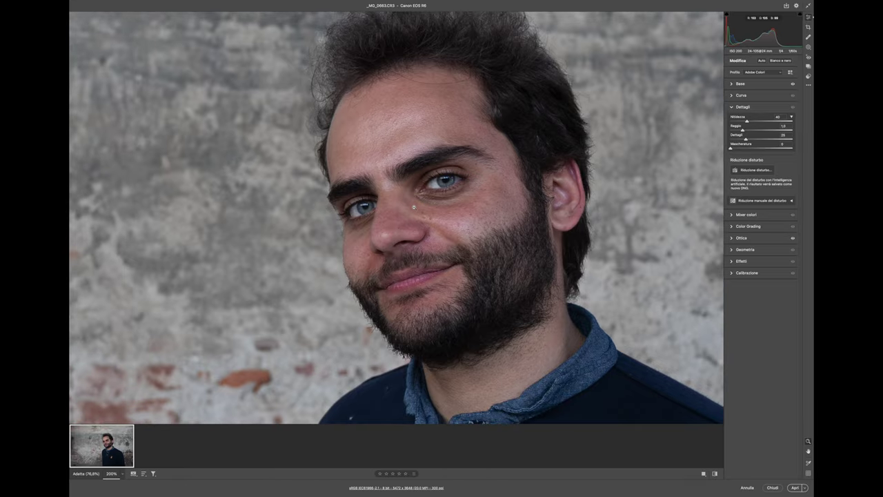
scroll(414, 206, "left", 3)
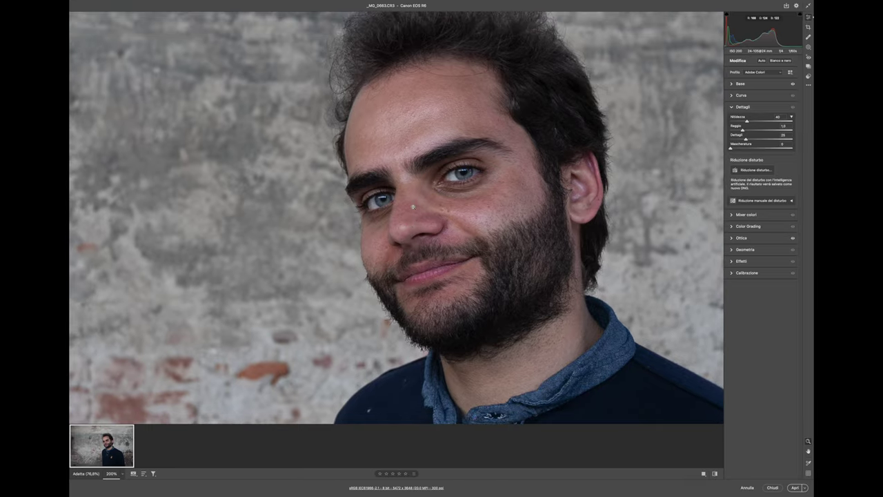
scroll(413, 207, "up", 3)
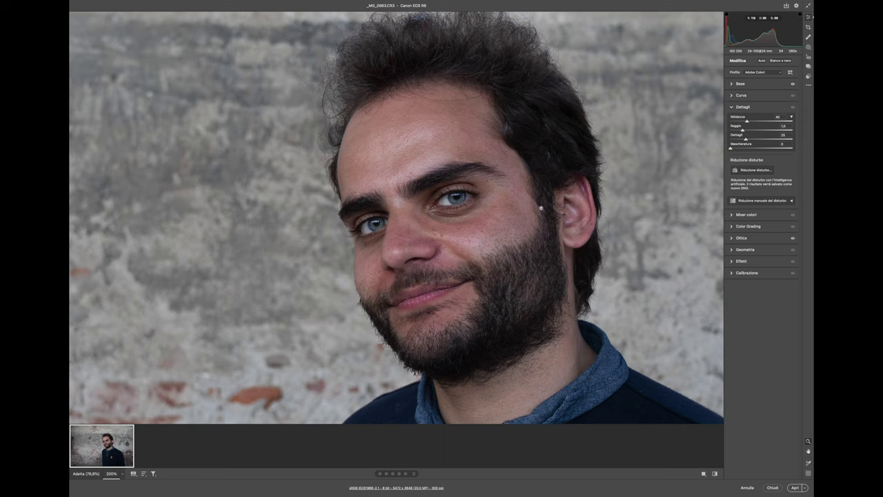
right_click(116, 436)
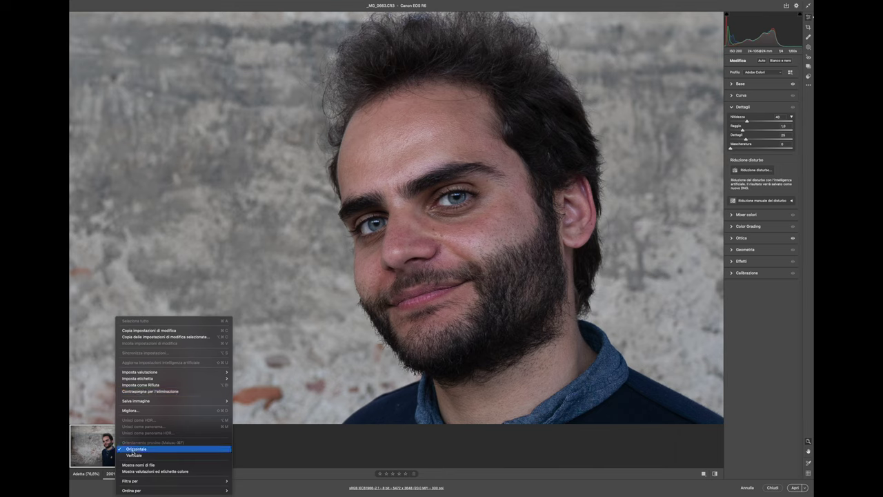
left_click(110, 473)
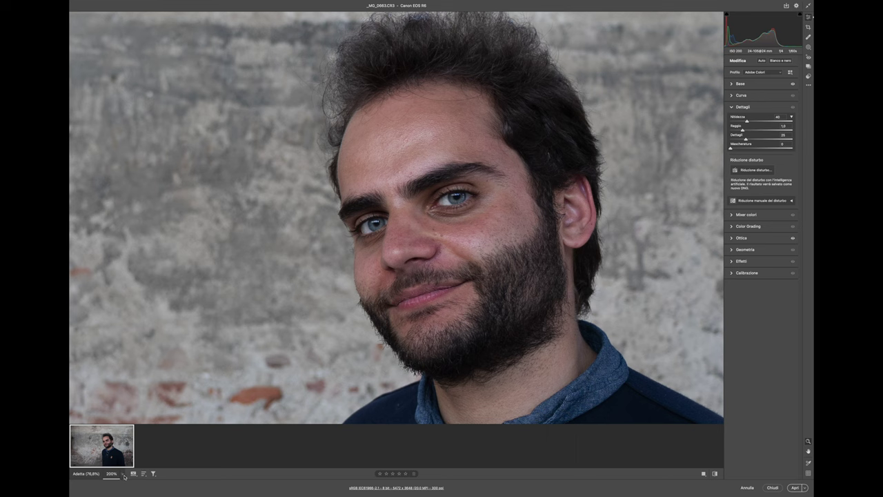
left_click(123, 474)
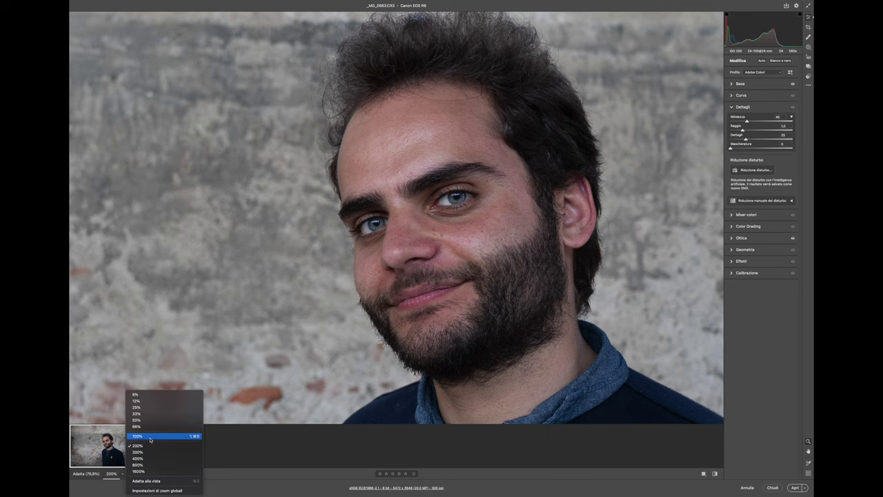
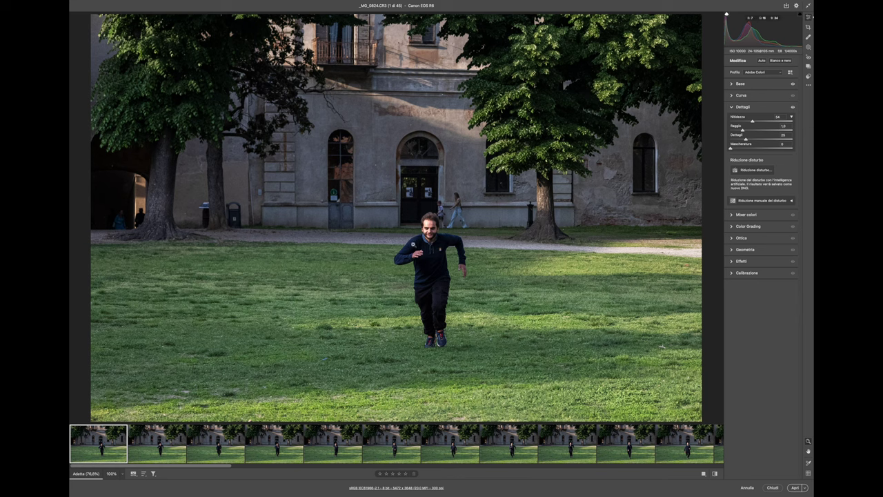
Step: Go through the burst of the running man frame by frame from photo 1 to photo 28, checking focus tracking
key("Right")
key("Right")
key("Right")
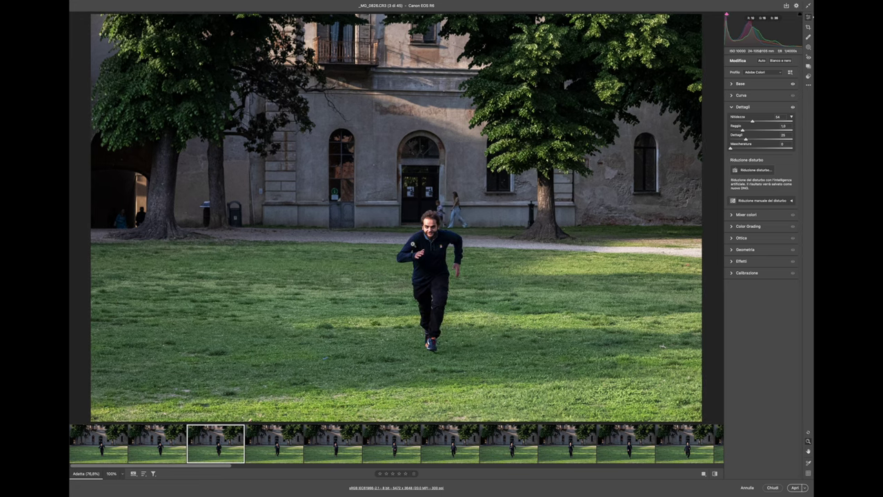
key("Right")
key("Right")
key("Right")
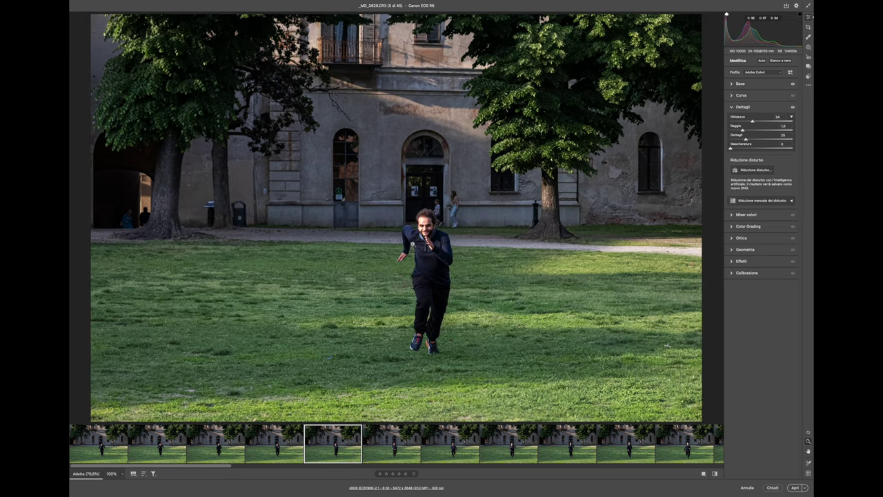
key("Right")
key("Right")
key("Right")
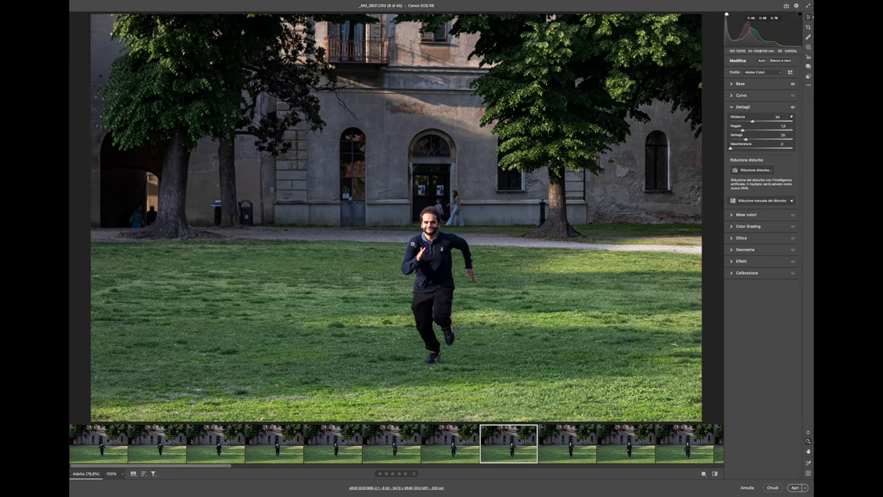
key("Right")
key("Right")
key("Right")
key("Right")
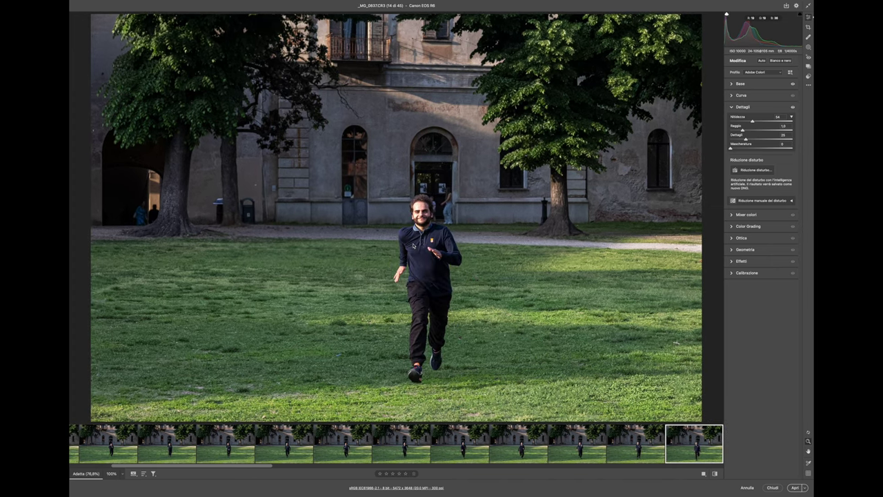
key("Right")
key("Right")
key("Right")
key("Right")
key("Right")
key("Right")
key("Right")
key("Right")
key("Right")
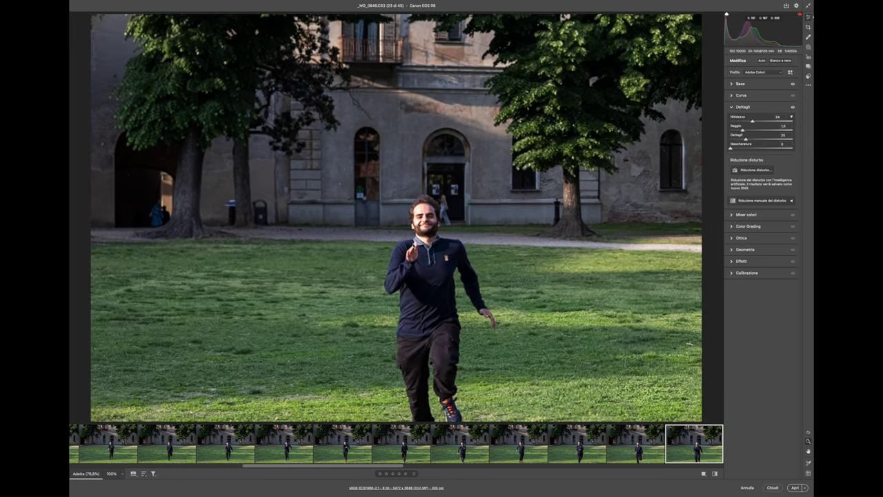
key("Right")
key("Right")
key("Right")
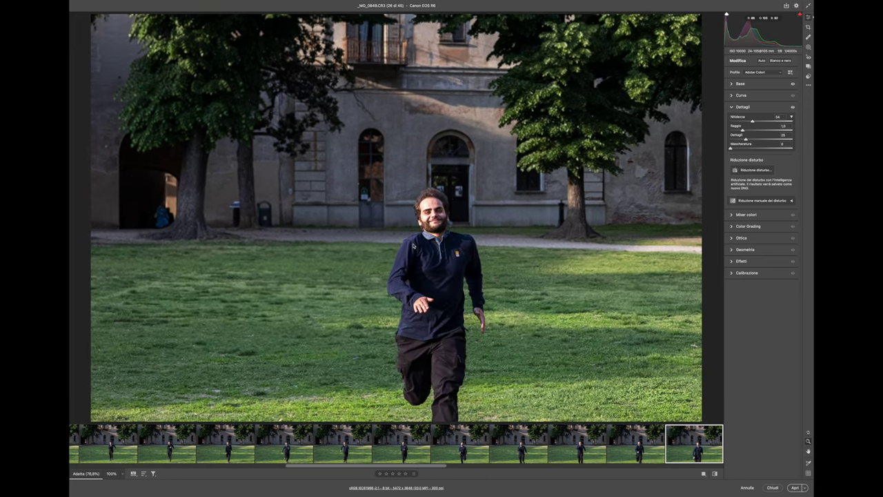
key("Right")
key("Right")
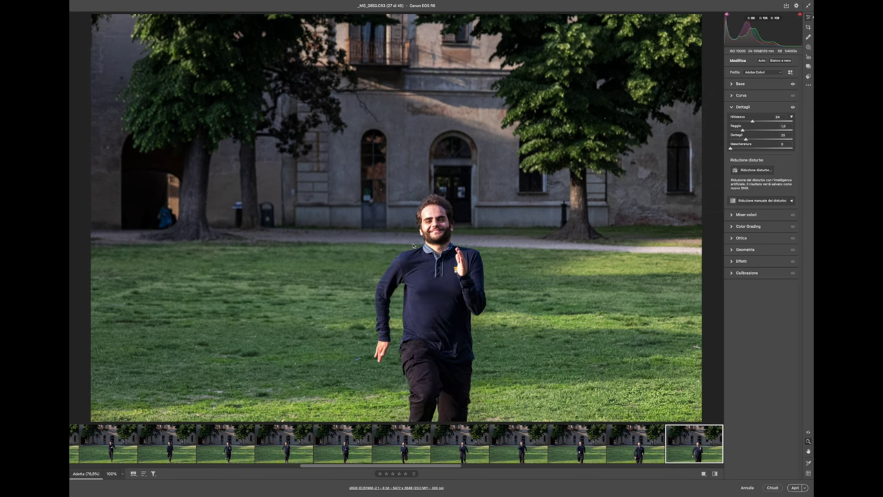
Step: Examine the closing frames of the running burst, viewing photos 39, 42, 43, 44 and 45 as the man nears the camera
scroll(482, 458, "right", 10)
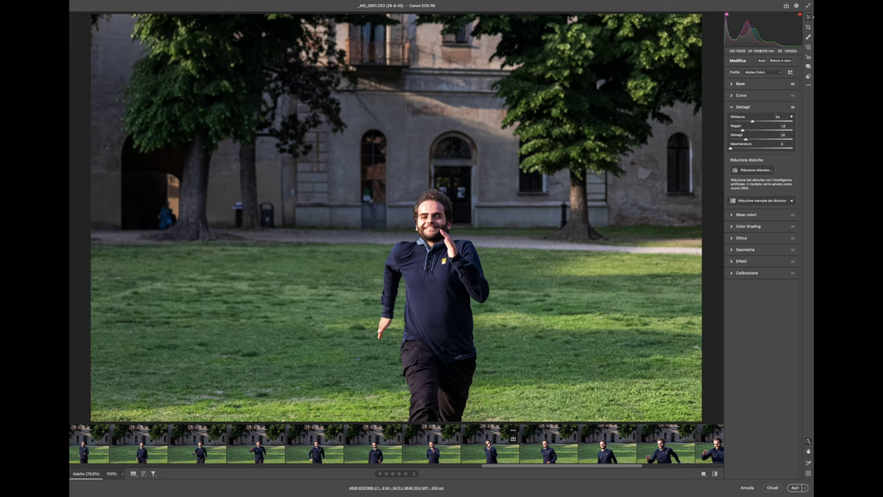
left_click(489, 448)
left_click(653, 445)
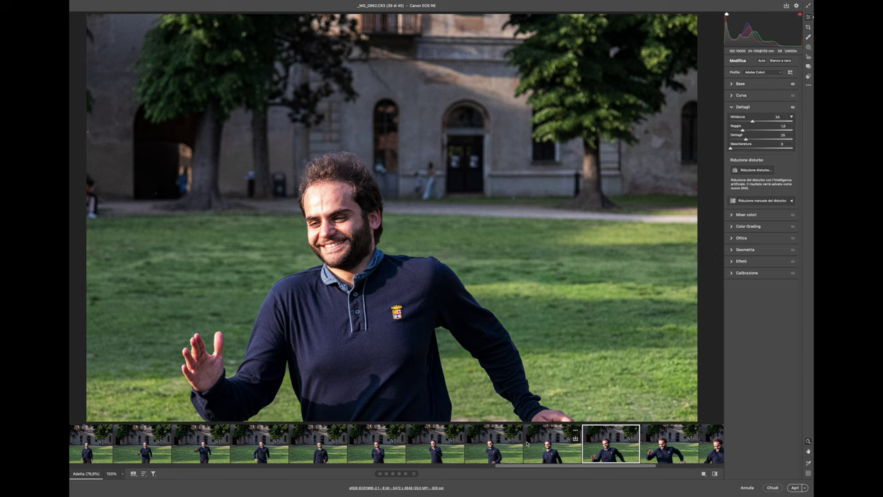
scroll(631, 445, "right", 5)
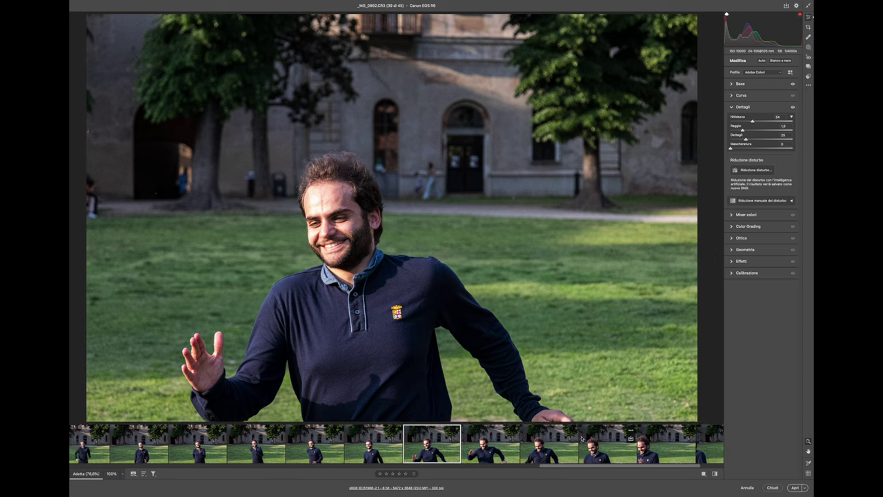
scroll(368, 337, "right", 3)
scroll(552, 449, "right", 2)
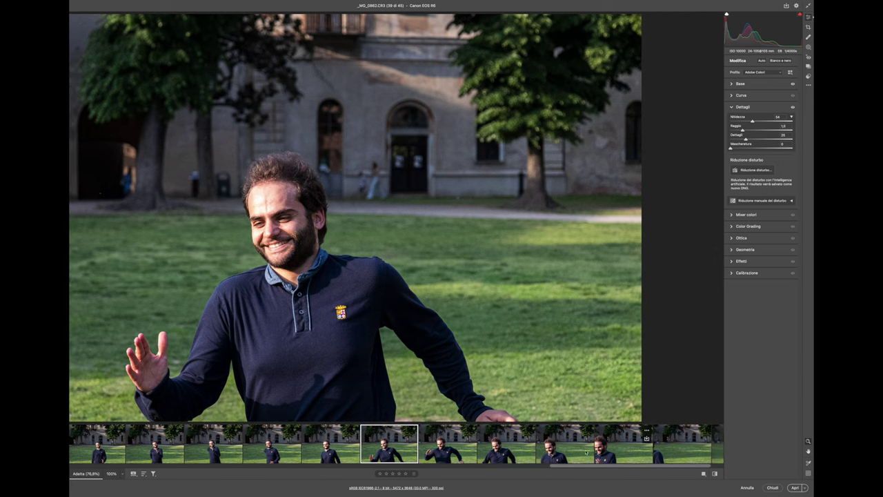
left_click(547, 452)
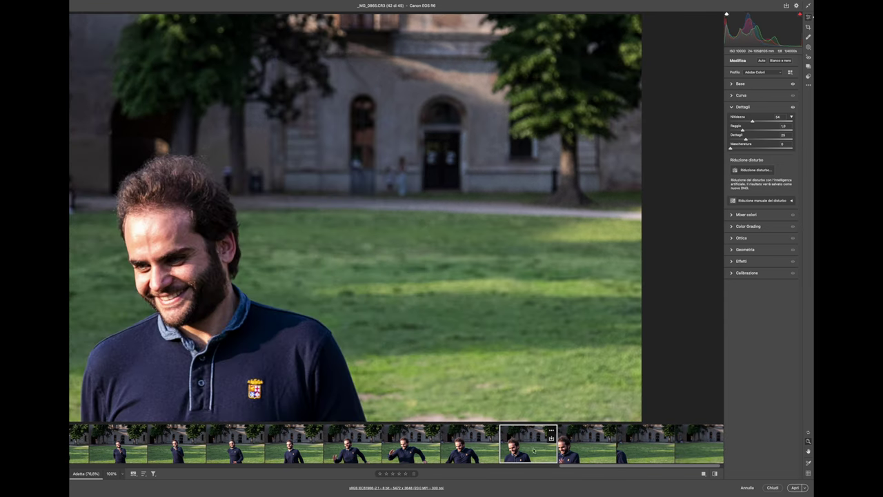
left_click(607, 438)
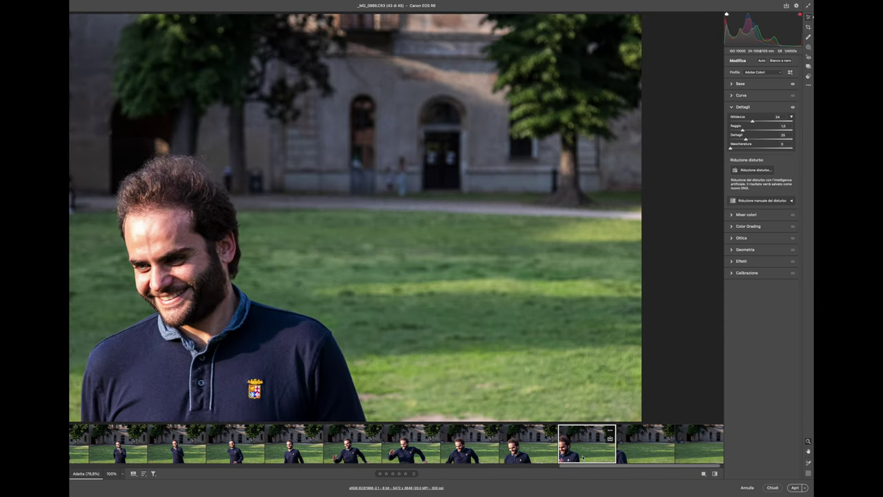
scroll(222, 292, "left", 5)
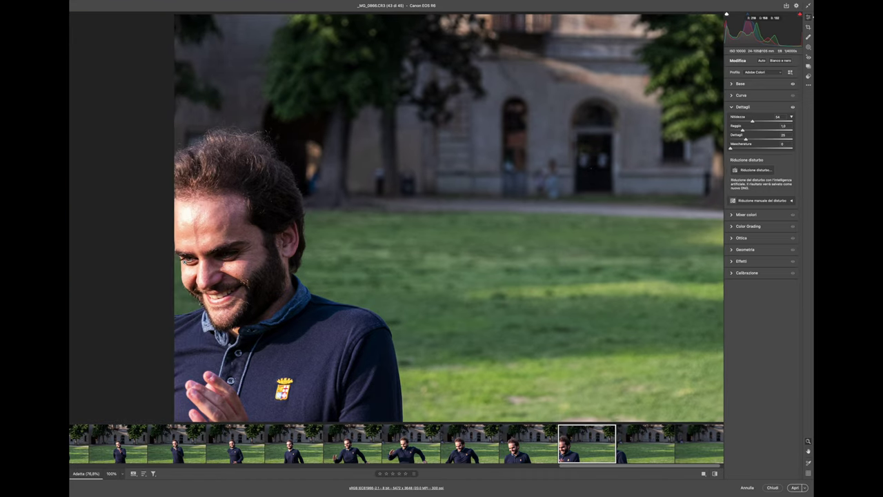
left_click(655, 435)
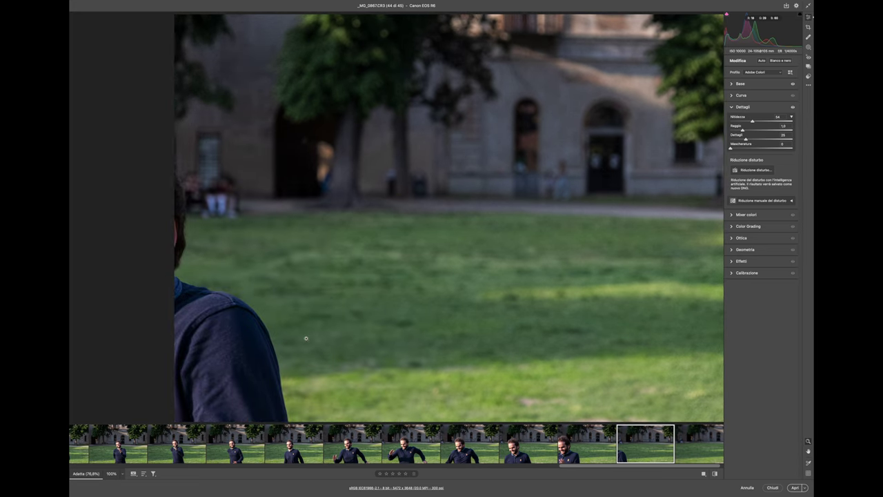
left_click(701, 440)
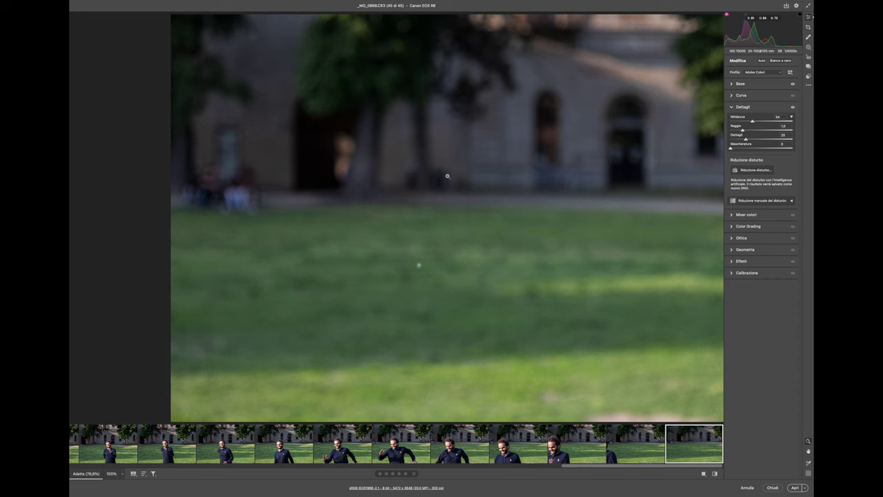
left_click(592, 447)
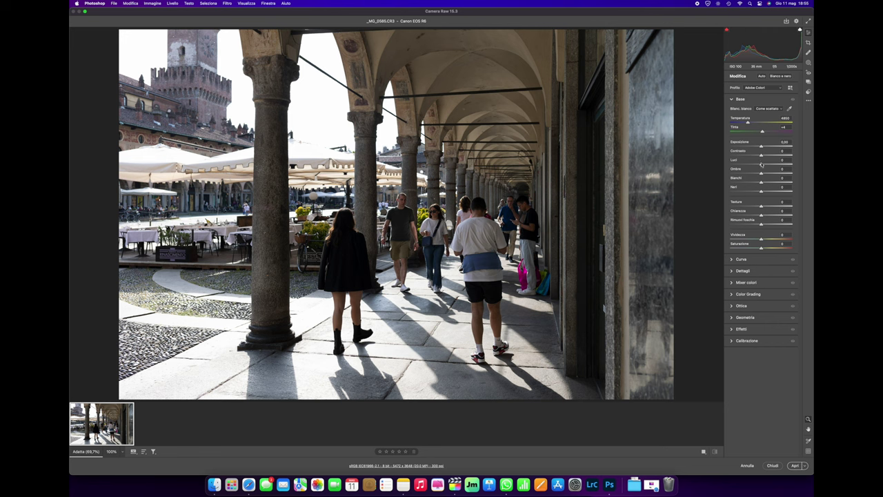
Step: Rebalance the arcade photo's tones with Luci at -100 and Contrasto at +28, warming the temperature slightly and raising Ombre strongly
left_click_drag(761, 164, 694, 159)
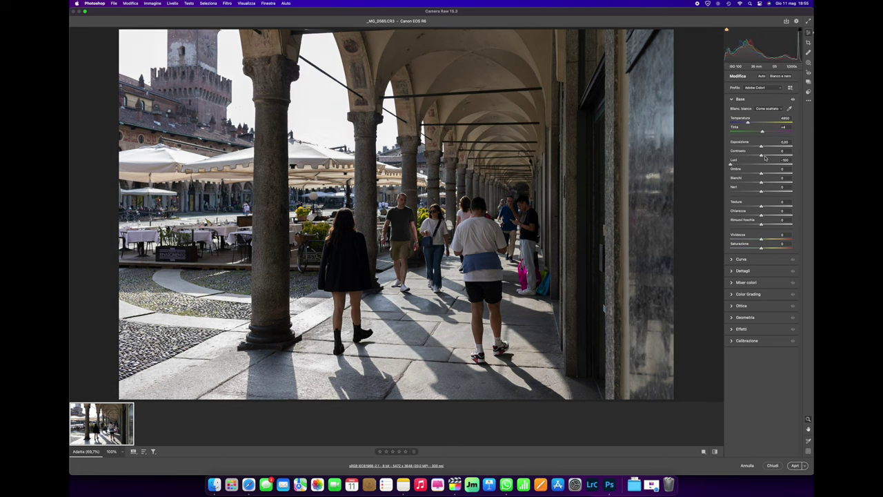
left_click_drag(762, 156, 772, 155)
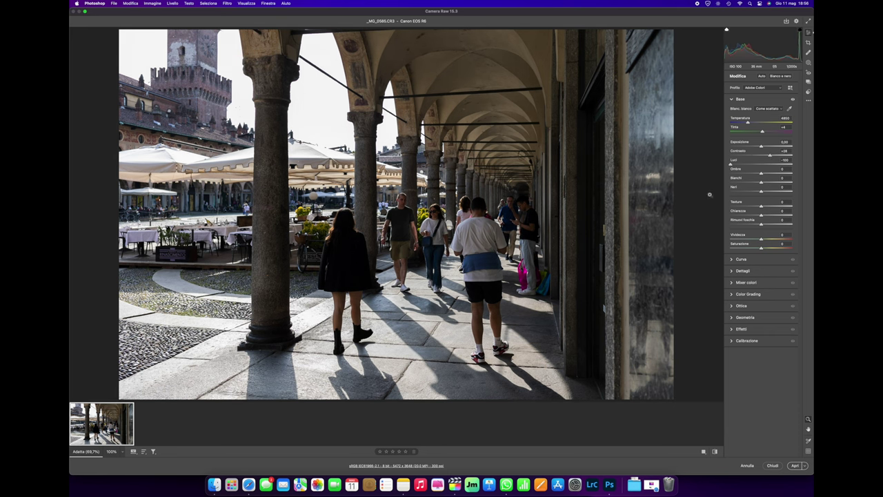
left_click(768, 173)
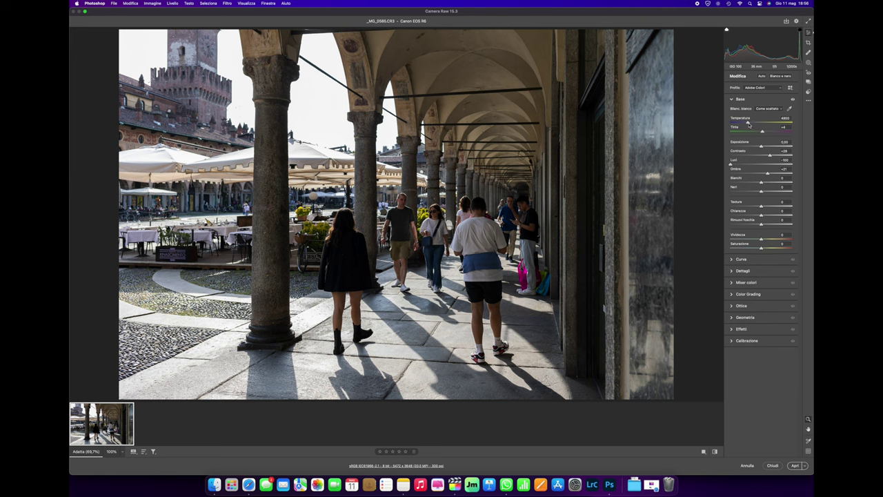
left_click_drag(749, 124, 752, 124)
left_click_drag(769, 174, 798, 173)
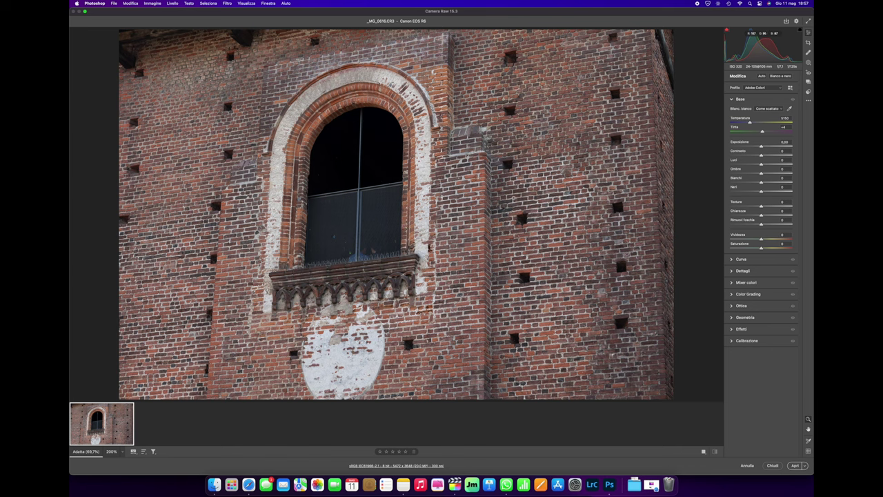
Step: Examine the arched window and surrounding brickwork at 200% zoom, out to the photo's edges, and return to the fitted view
left_click(373, 218)
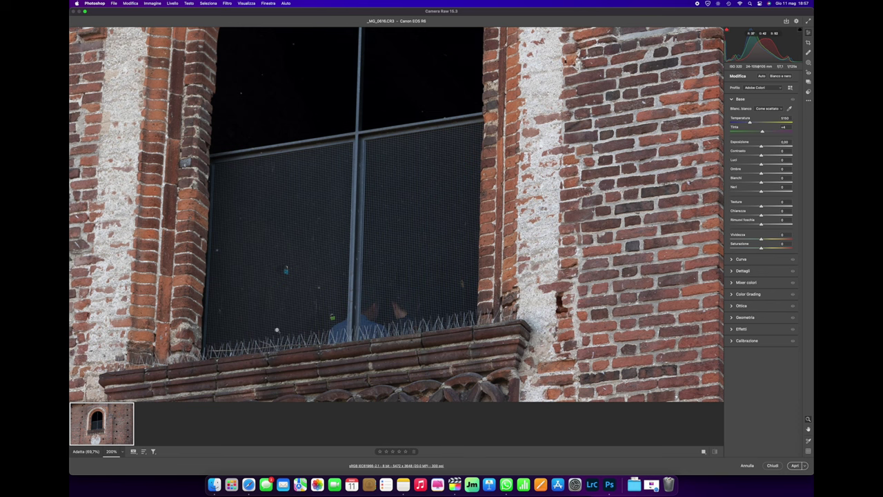
left_click(276, 330)
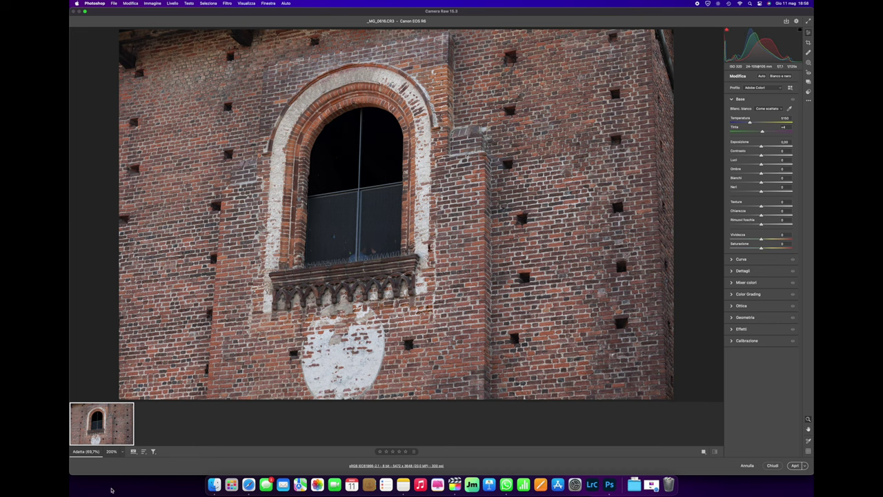
left_click(111, 451)
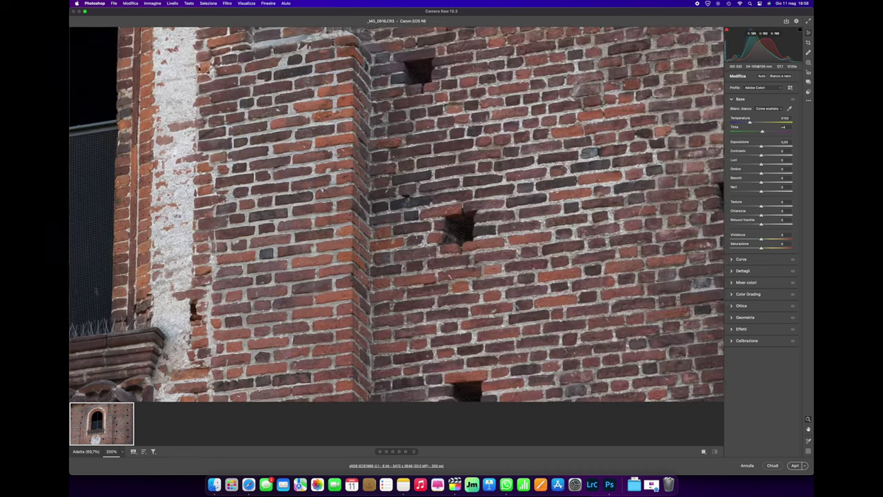
scroll(513, 209, "up", 10)
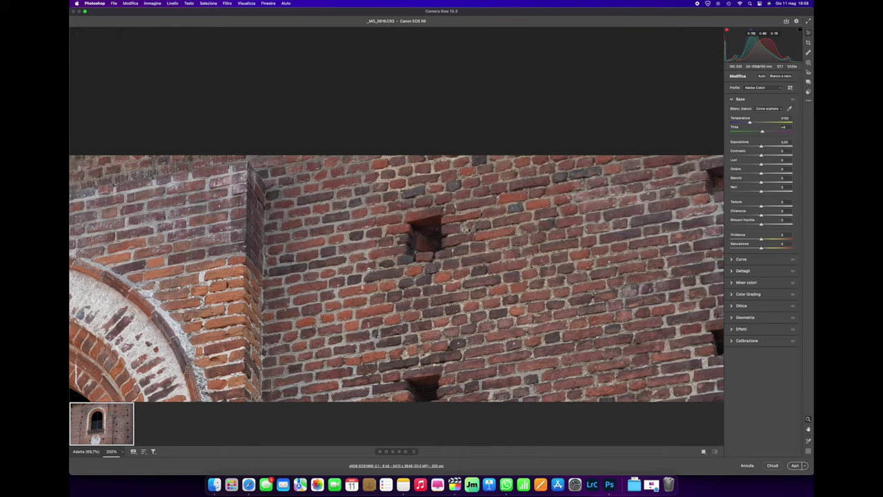
scroll(394, 256, "down", 10)
scroll(394, 257, "right", 10)
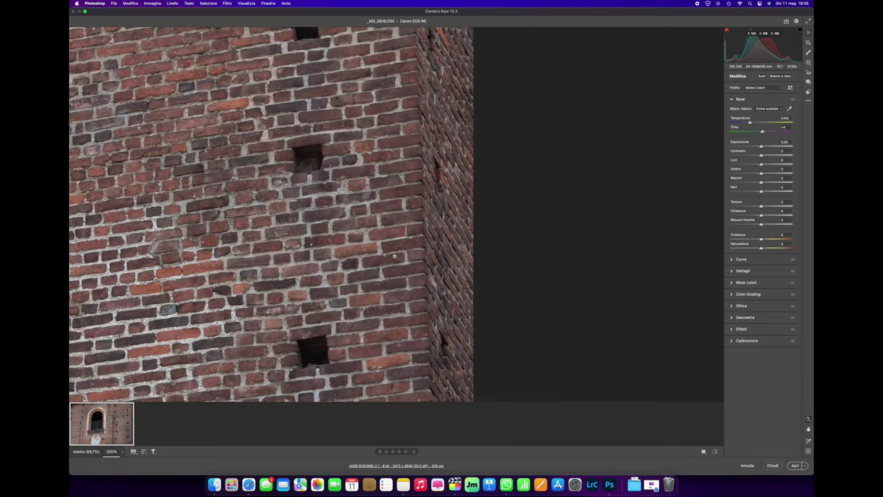
scroll(417, 247, "left", 10)
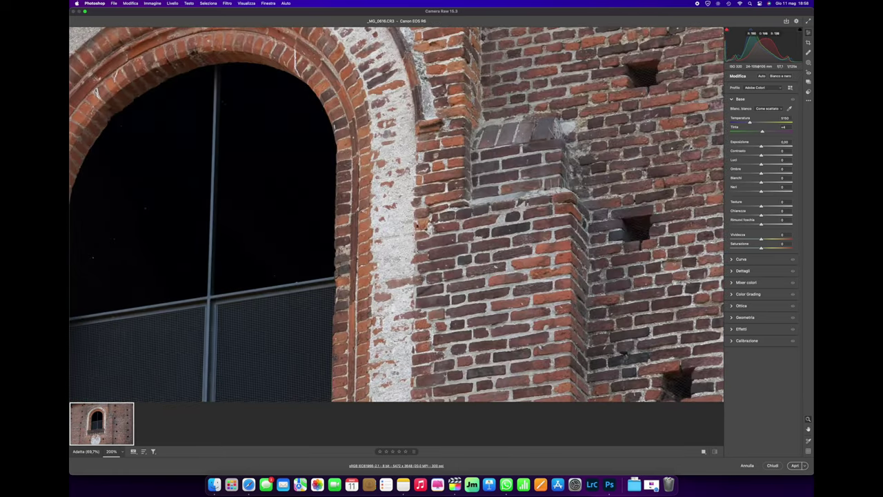
scroll(417, 247, "down", 5)
scroll(417, 250, "right", 10)
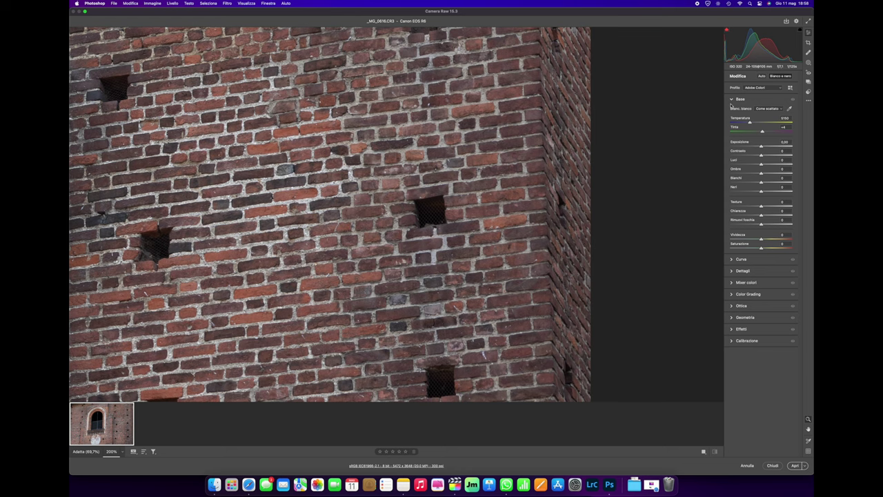
scroll(446, 207, "down", 15)
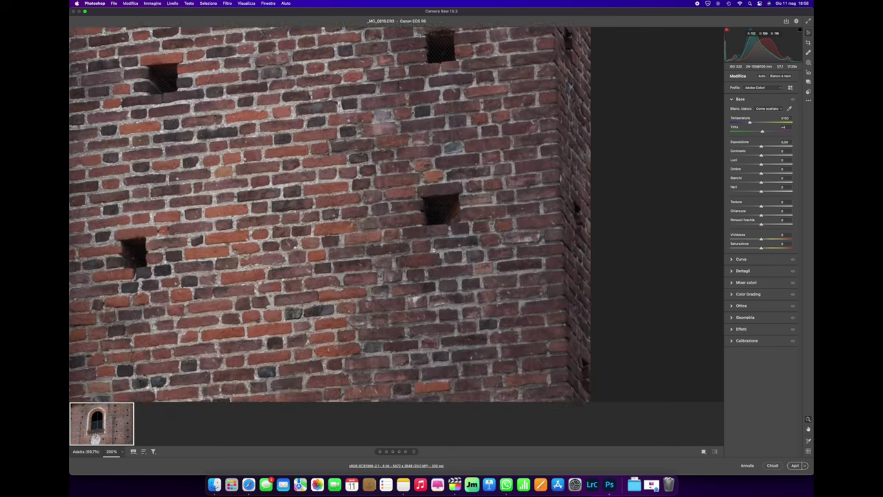
scroll(483, 221, "up", 10)
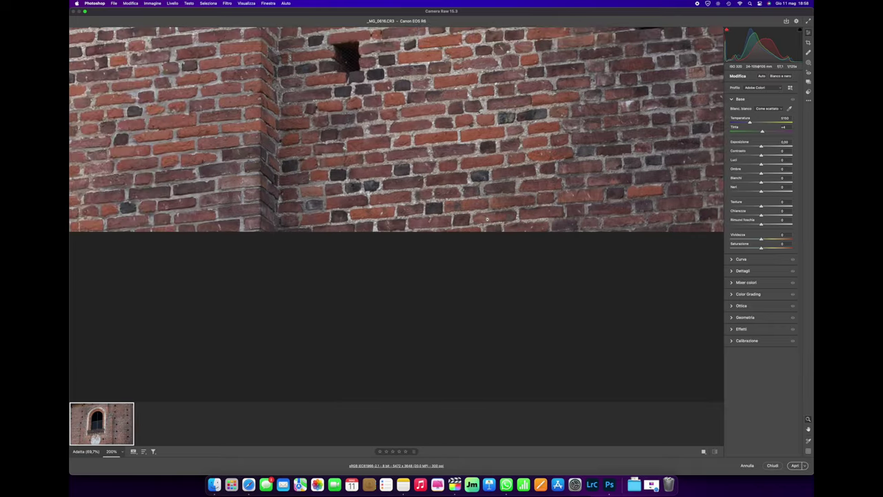
left_click(86, 451)
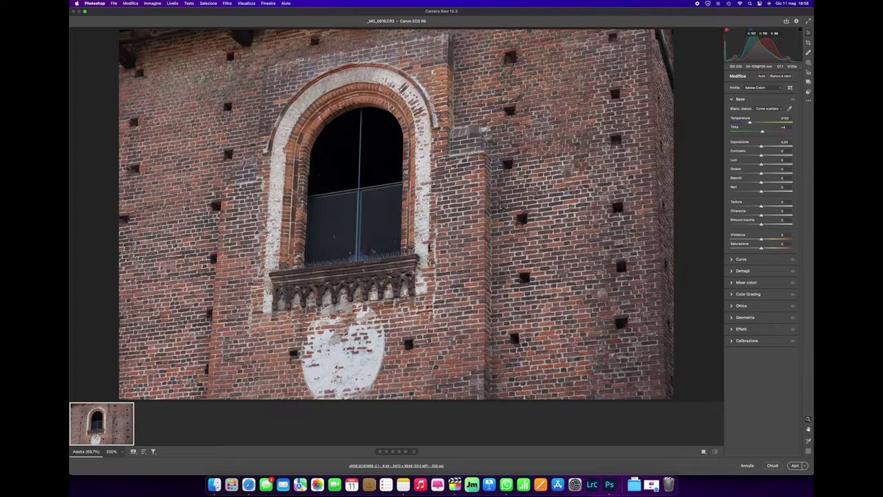
Step: Compare the brick wall photo with and without the Ottica lens profile corrections, leaving the corrections disabled
left_click(734, 307)
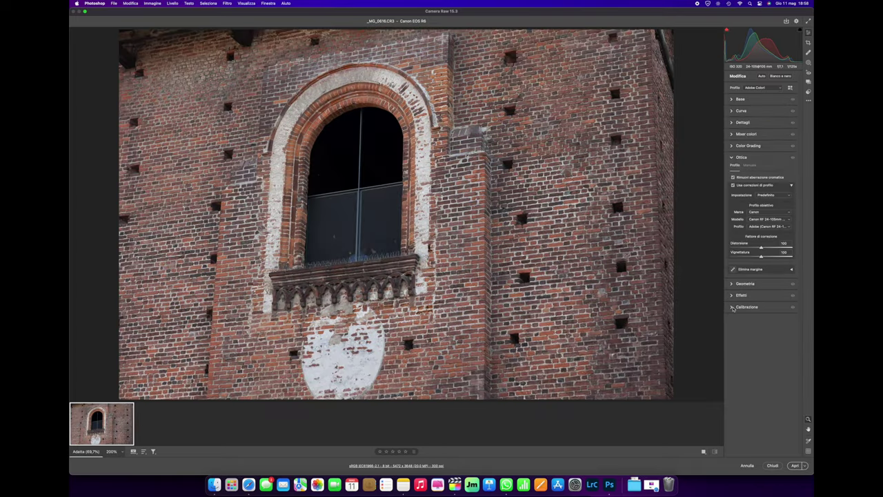
left_click(733, 186)
left_click(733, 186)
left_click(733, 186)
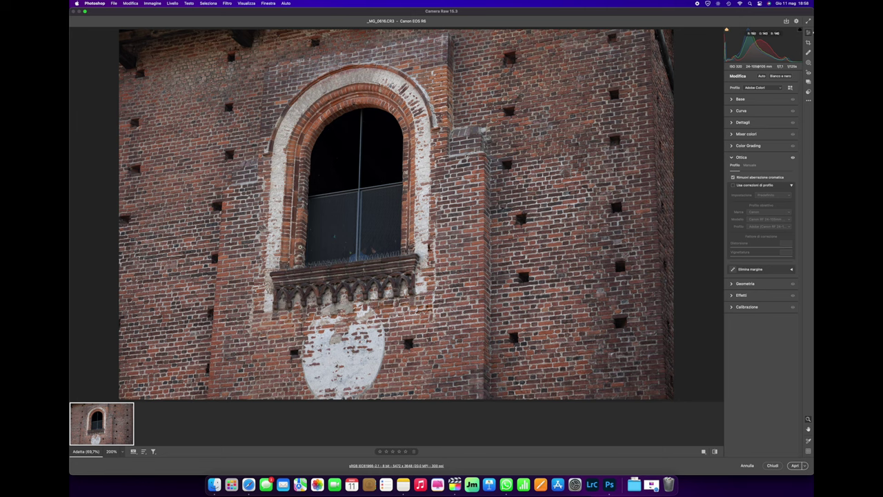
Step: Examine the window ledge and screen at 200% zoom without profile corrections, and return to the fitted view
left_click(325, 290)
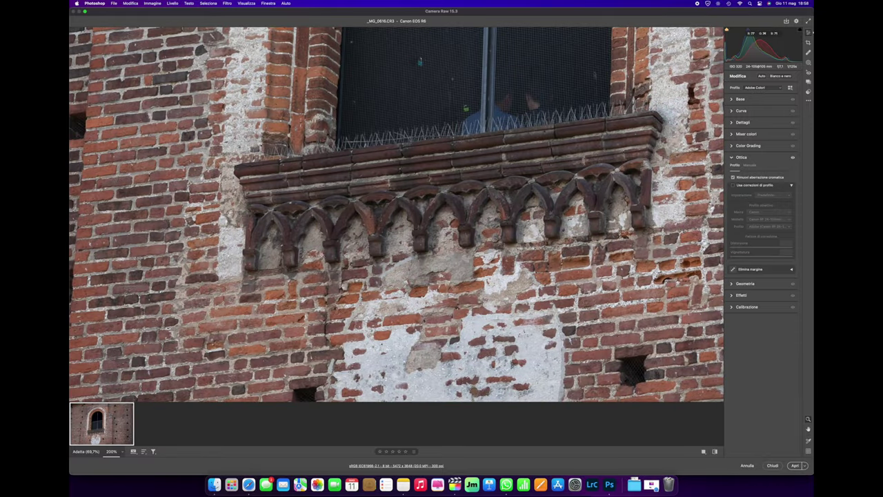
left_click_drag(336, 232, 218, 234)
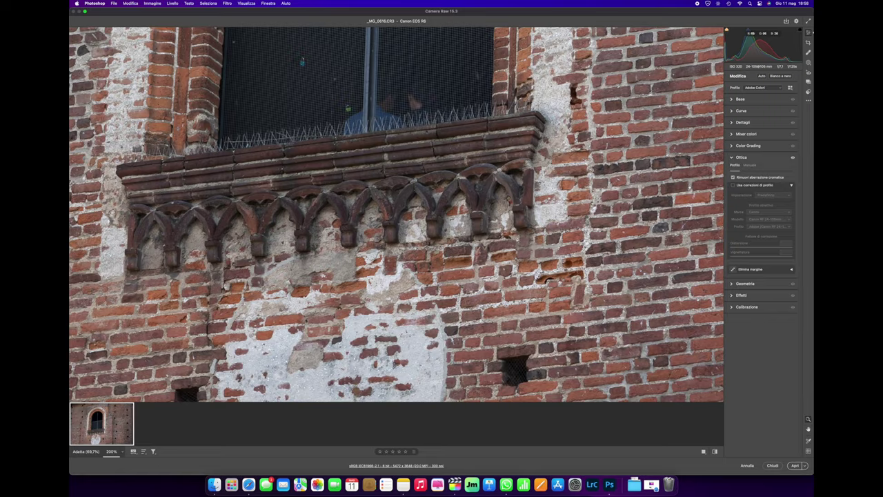
left_click_drag(301, 61, 172, 69)
left_click(85, 451)
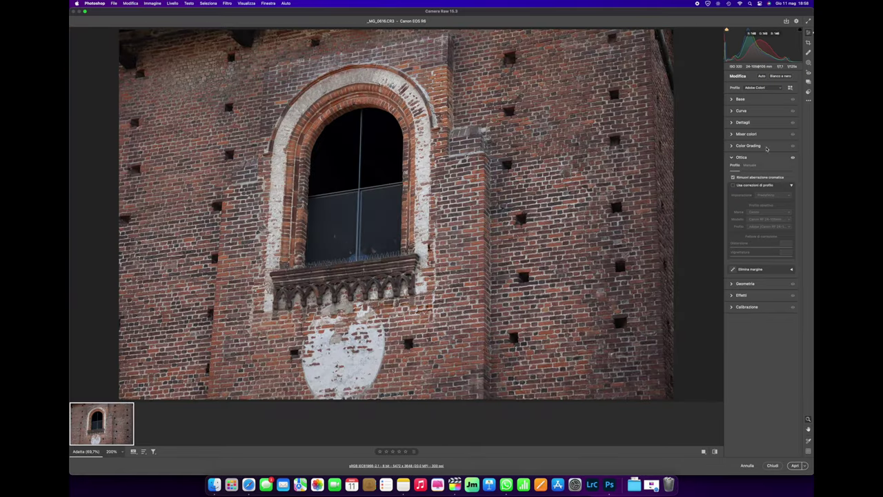